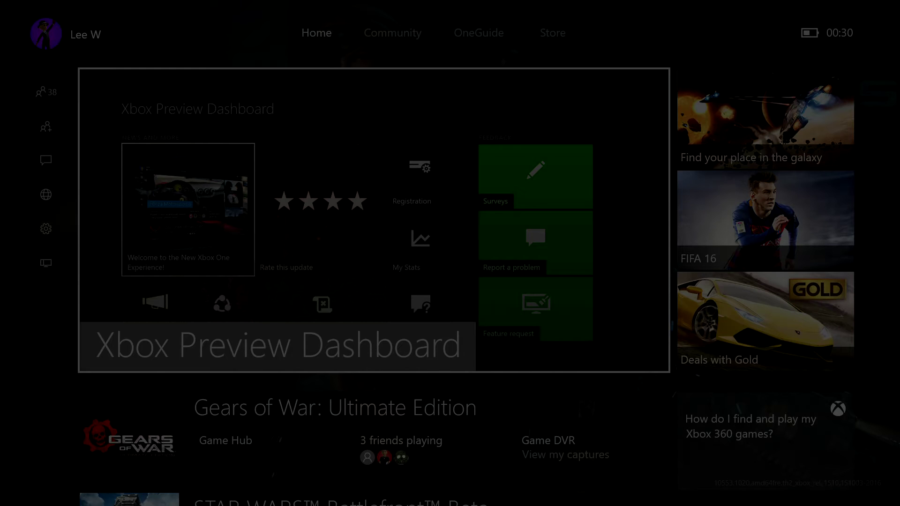
- Move down in the guide's Notifications list toward the Settings gear
key("Down")
key("Down")
- Select All Settings from the guide's Settings gear panel to reach Cortana's data-collection prompt
key("Down")
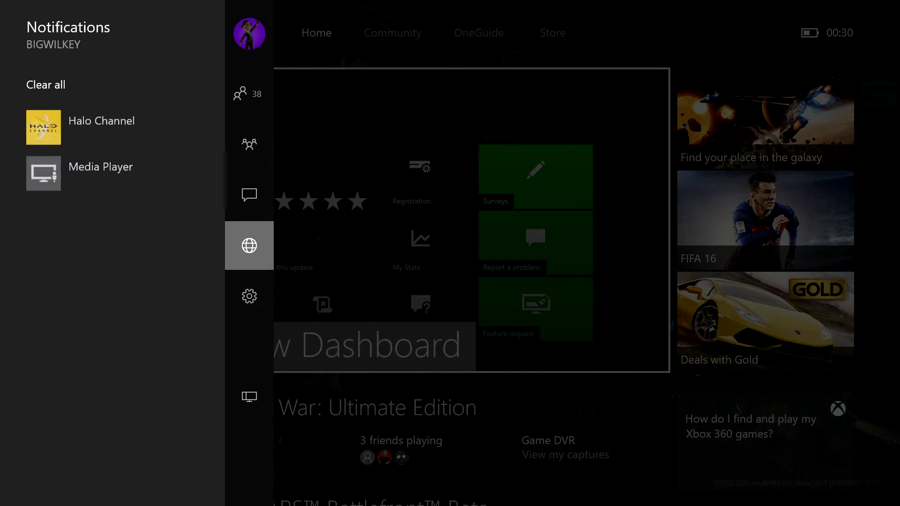
key("Down")
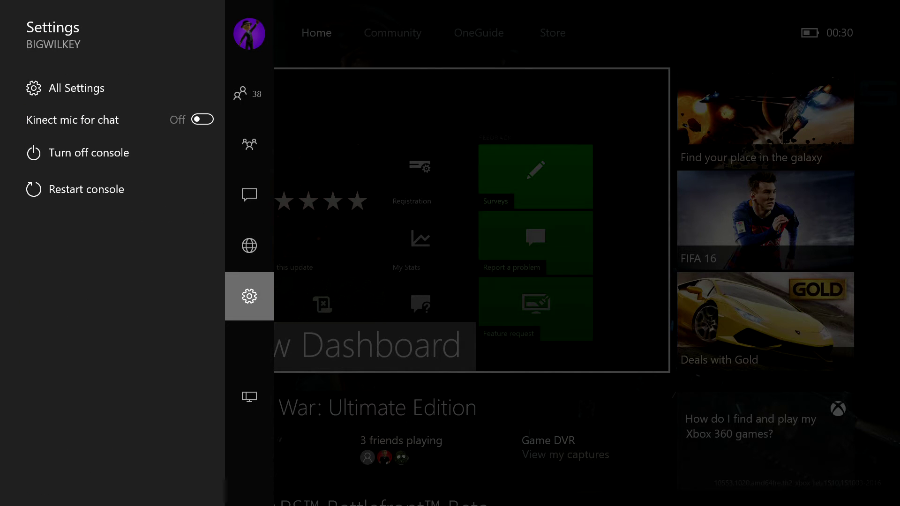
key("Right")
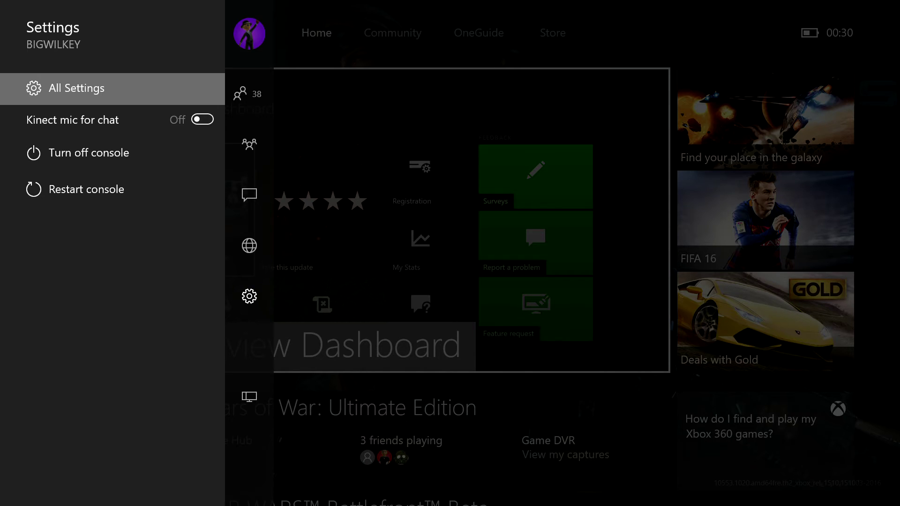
key("Return")
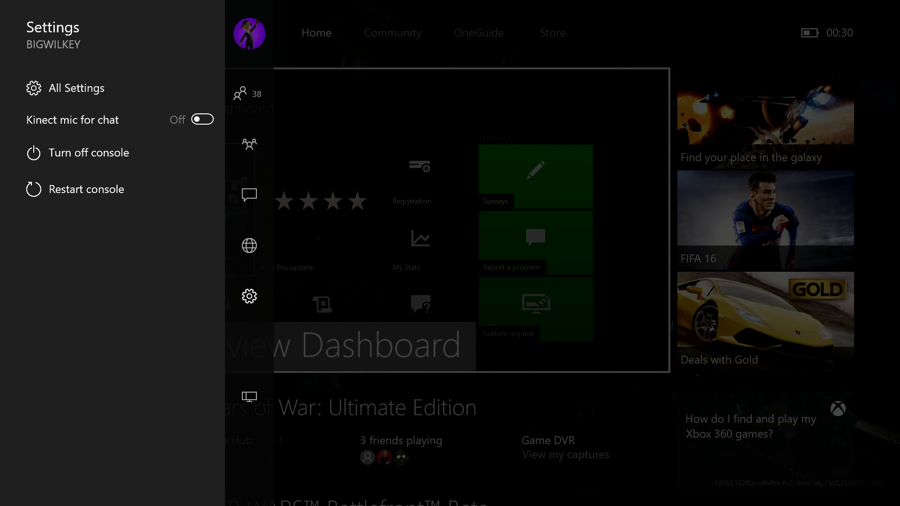